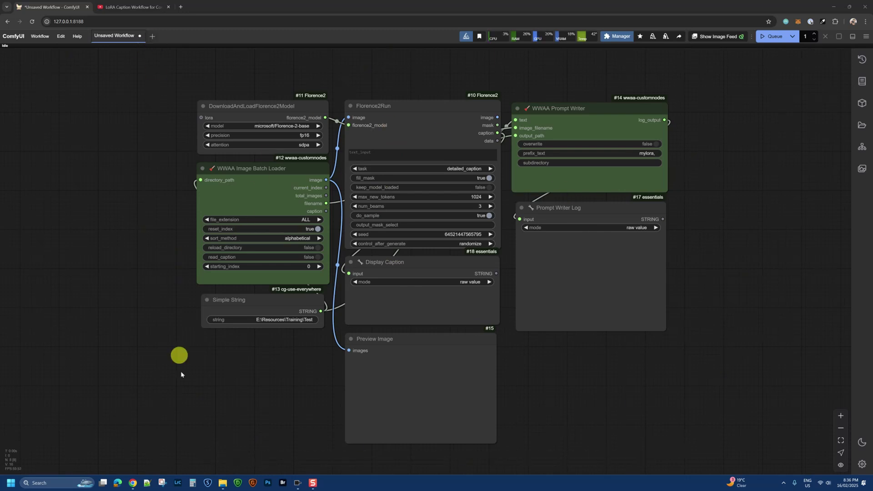
# Drag the WWAA LoRA Captioning Workflow v1 .json from File Explorer onto ComfyUI to load it in a new tab
pyautogui.click(222, 484)
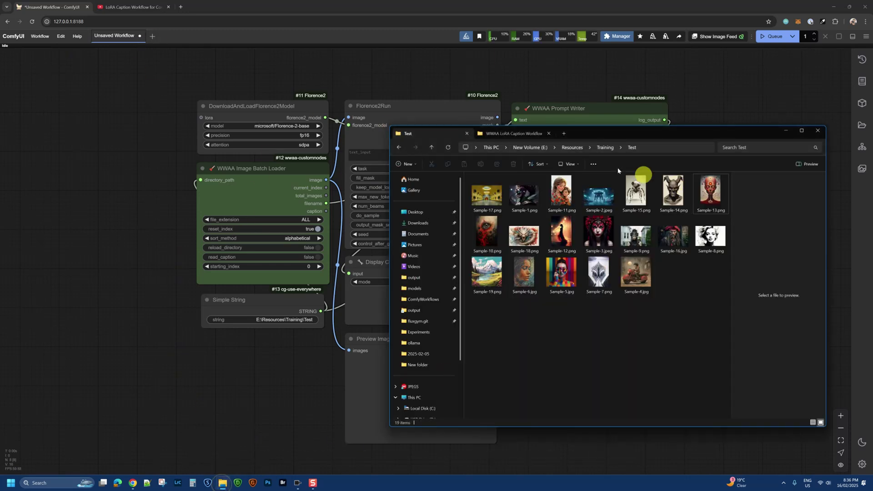
pyautogui.click(503, 134)
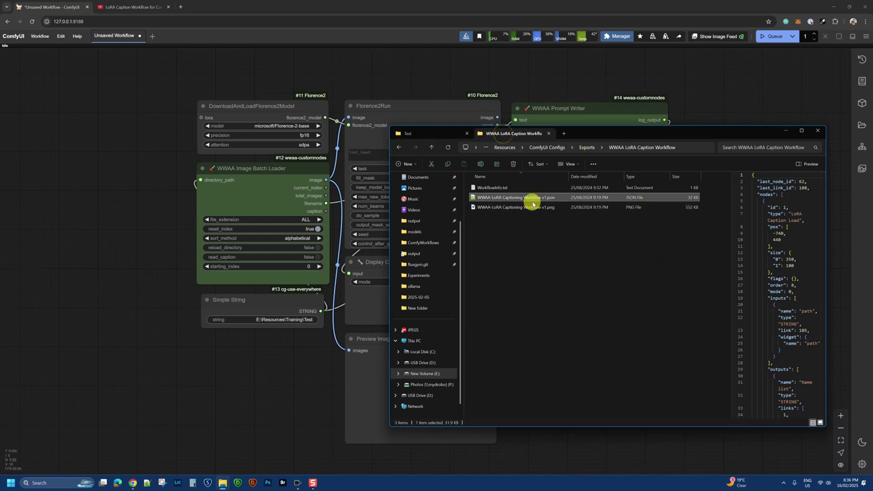
pyautogui.moveTo(533, 199); pyautogui.dragTo(226, 72)
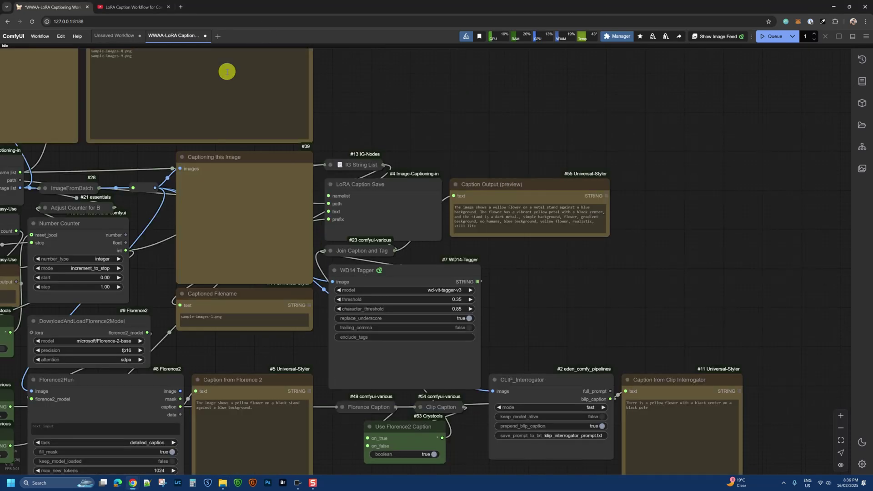
# Zoom out over the WWAA-LoRA captioning graph, then settle on the simplified Unsaved Workflow tab
pyautogui.scroll(-5, 269, 198)
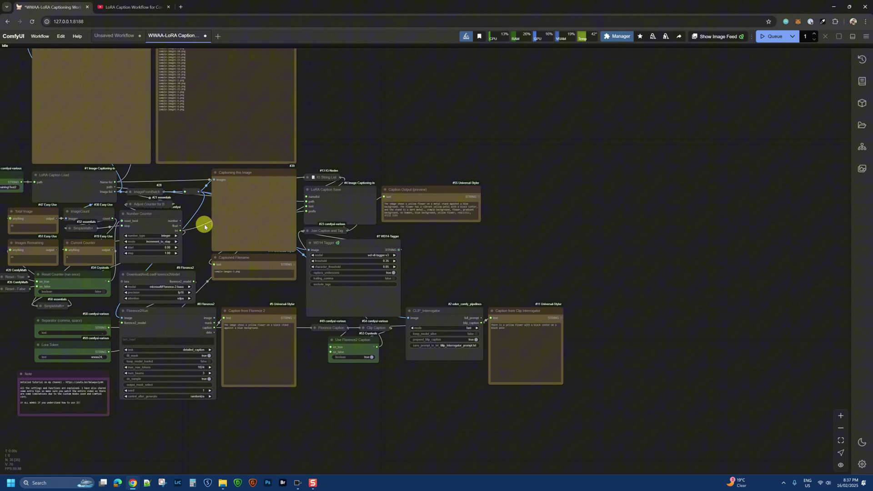
pyautogui.moveTo(204, 221); pyautogui.dragTo(374, 251)
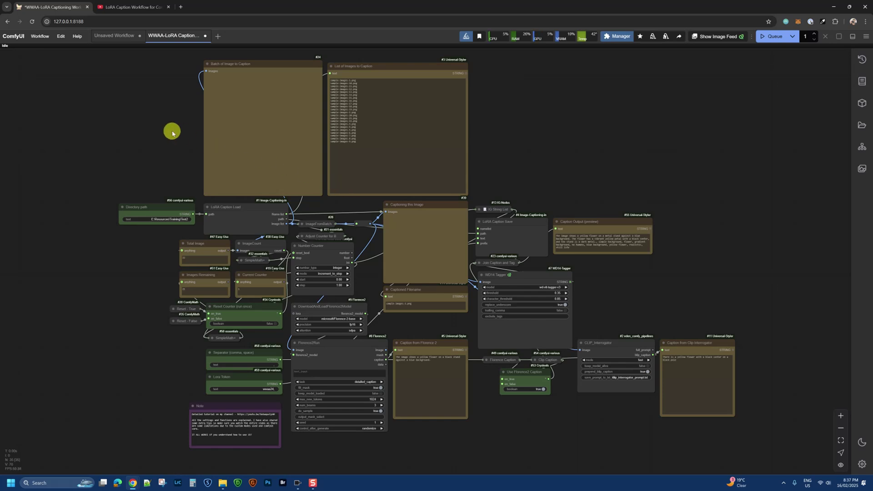
pyautogui.click(112, 36)
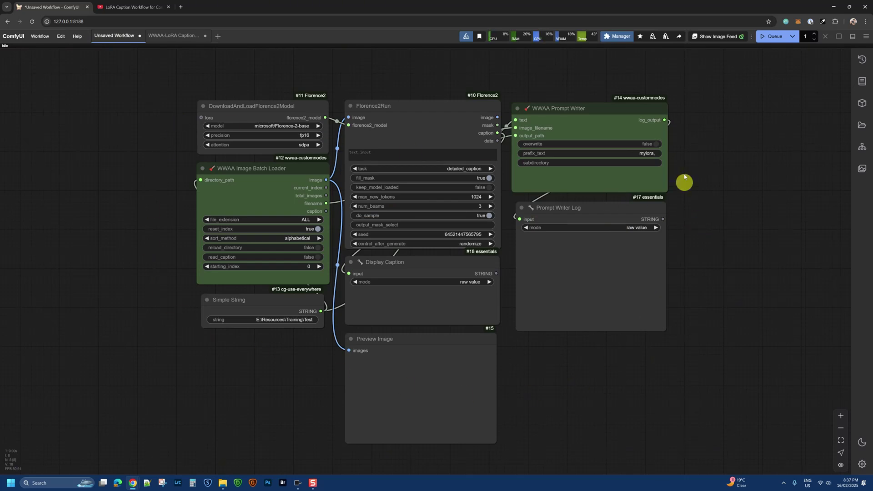
pyautogui.click(174, 35)
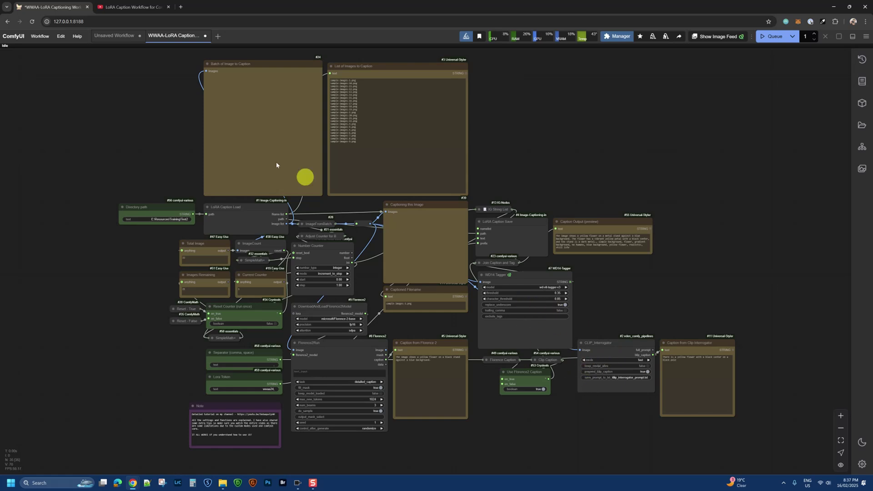
pyautogui.click(102, 39)
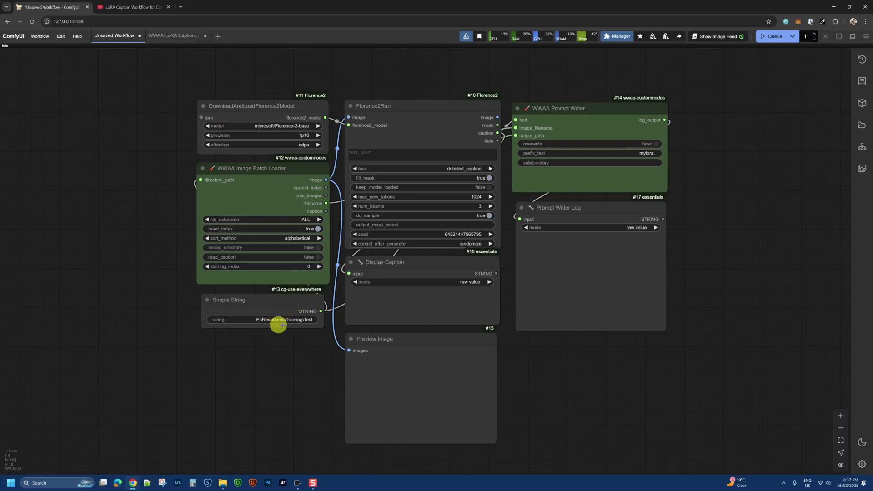
# Check the Image Batch Loader's file_extension options, keeping ALL, with reset_index false
pyautogui.click(306, 220)
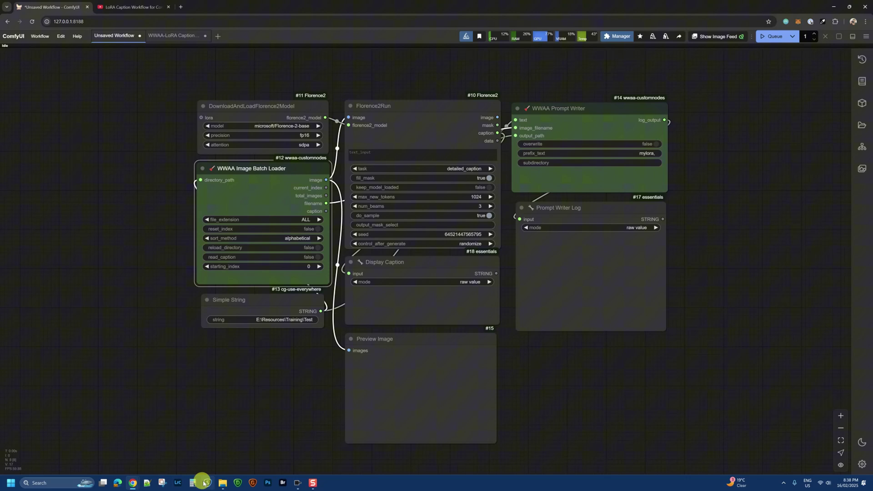
pyautogui.click(223, 484)
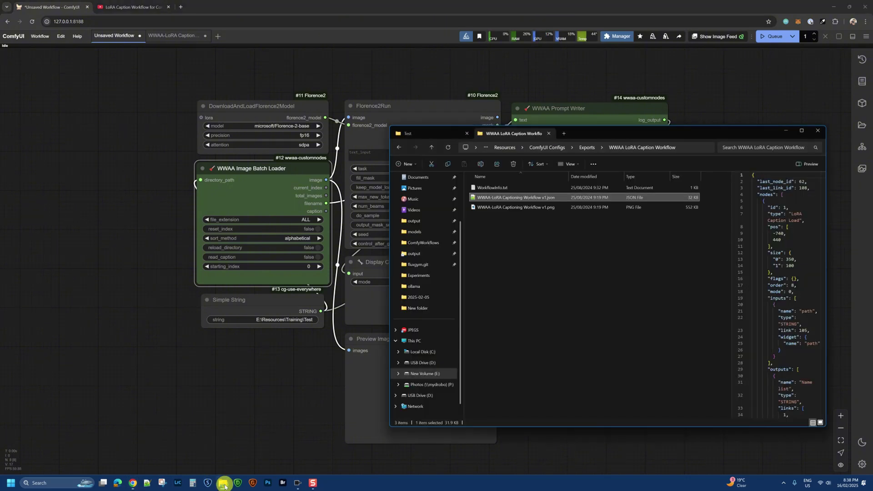
pyautogui.click(431, 134)
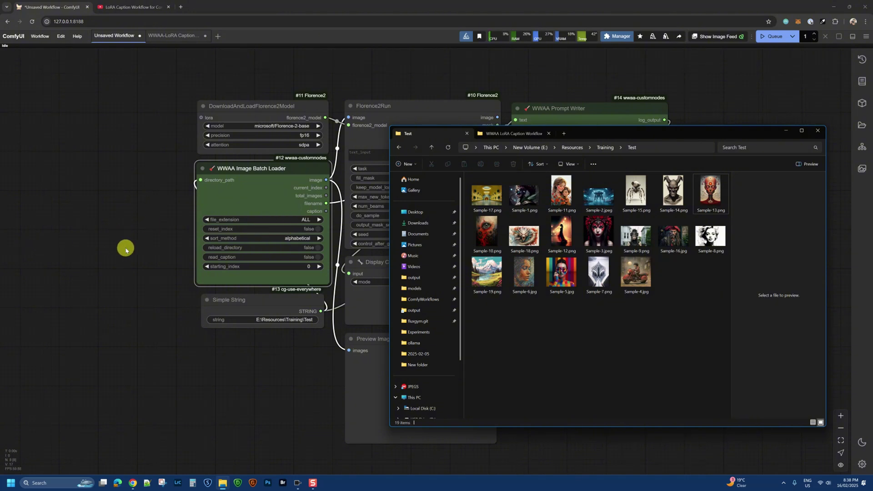
pyautogui.click(154, 234)
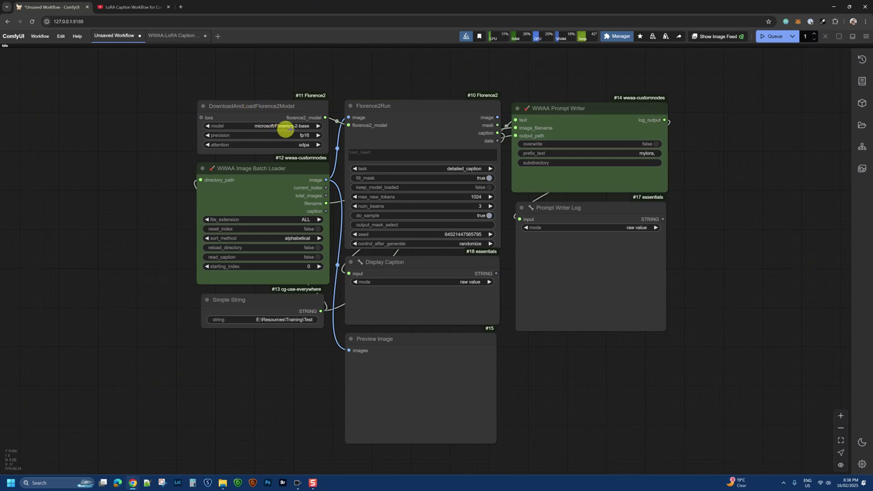
# Compare with the WWAA-LoRA graph, then return to the Unsaved Workflow with Prompt Writer overwrite true
pyautogui.moveTo(738, 391); pyautogui.dragTo(729, 394)
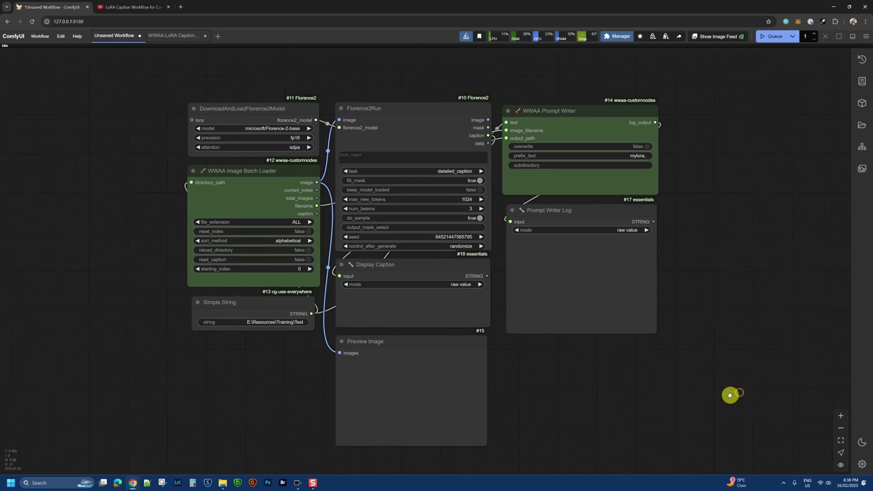
pyautogui.scroll(3, 629, 156)
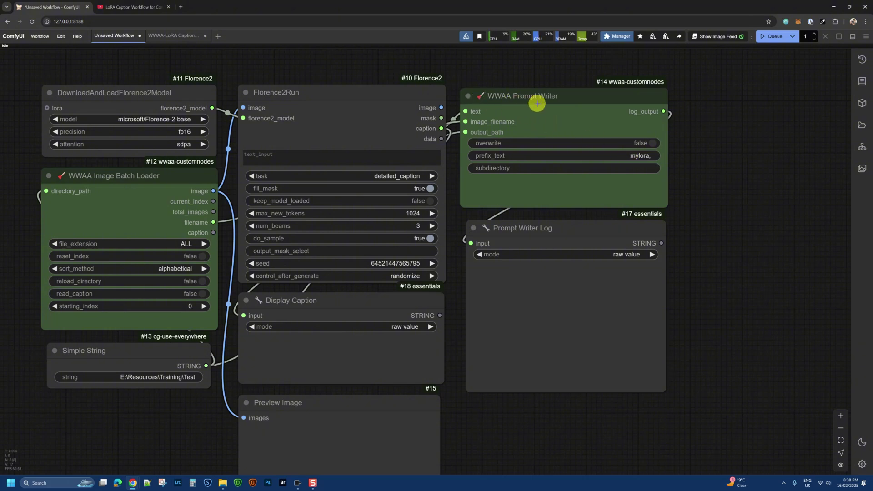
pyautogui.click(172, 36)
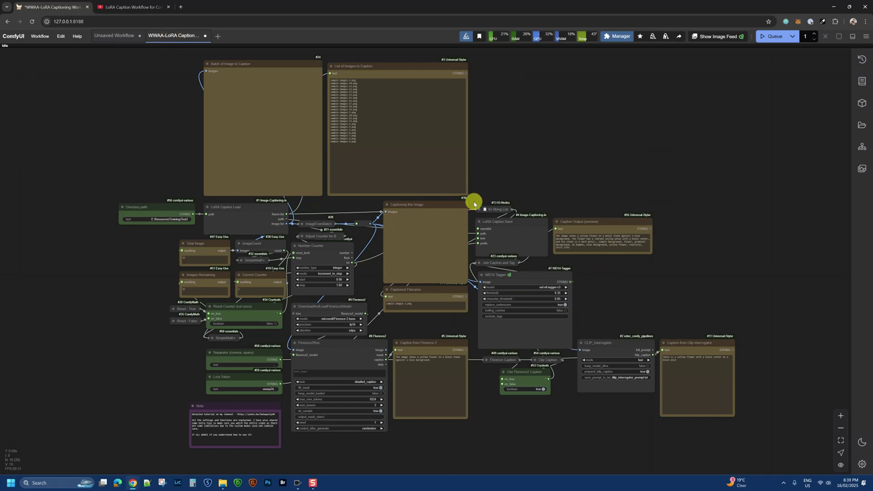
pyautogui.click(107, 42)
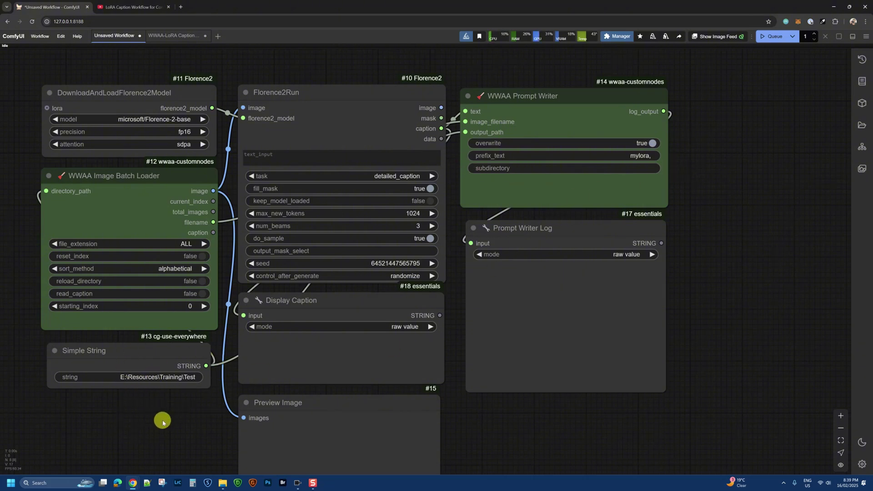
# Turn the WWAA Prompt Writer's overwrite off so existing caption files are kept
pyautogui.click(652, 143)
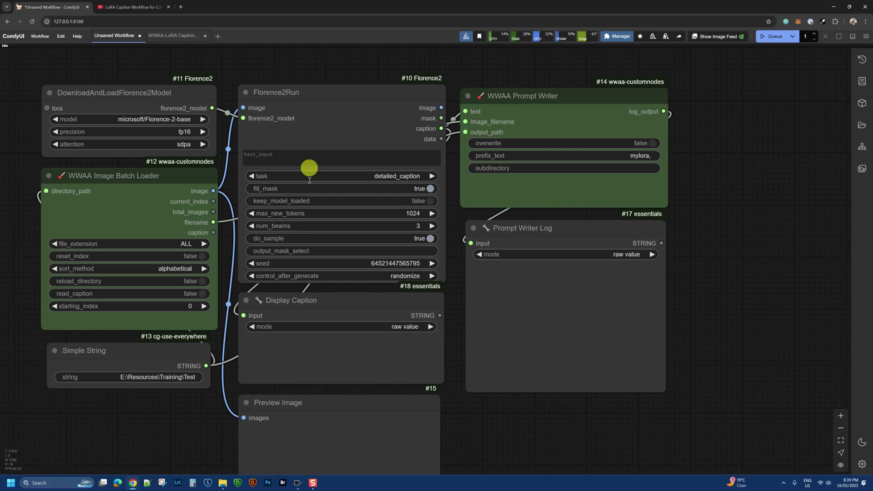
pyautogui.moveTo(303, 67); pyautogui.dragTo(339, 115)
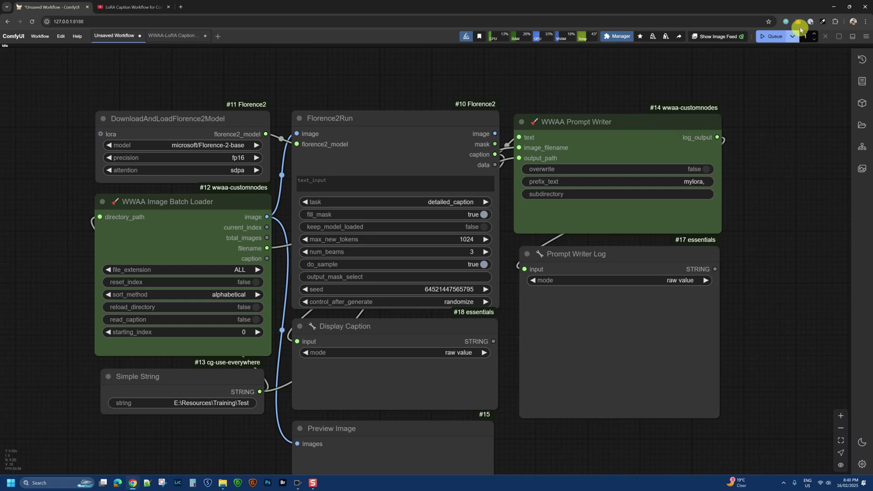
# Queue the captioning workflow four times to caption Sample-1, Sample-10, Sample-11 and Sample-12
pyautogui.click(772, 36)
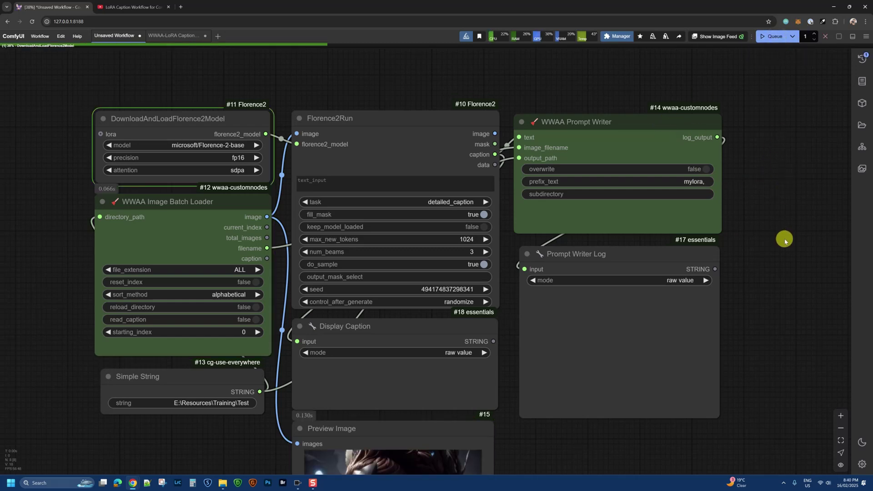
pyautogui.moveTo(784, 239); pyautogui.dragTo(713, 180)
pyautogui.scroll(-2, 777, 181)
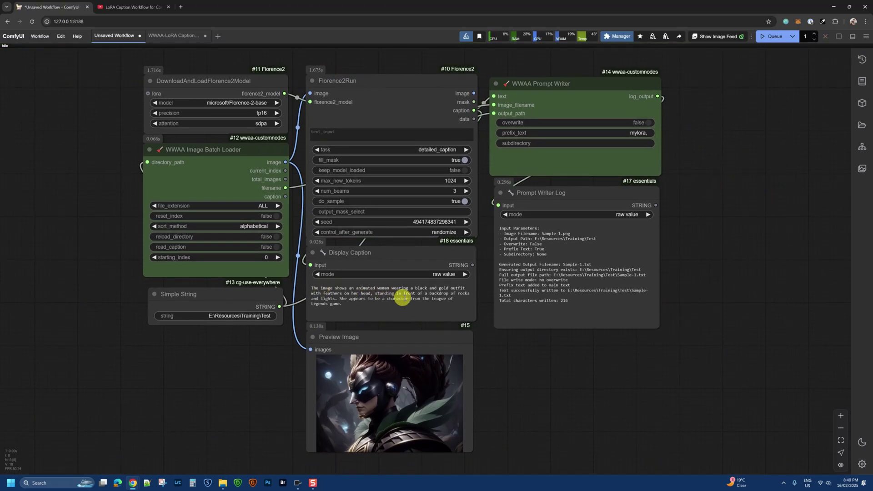
pyautogui.click(770, 39)
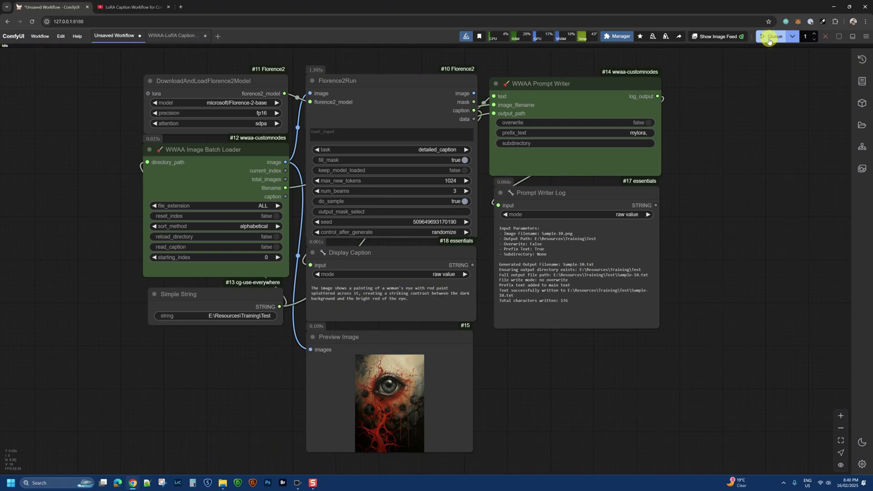
pyautogui.click(769, 39)
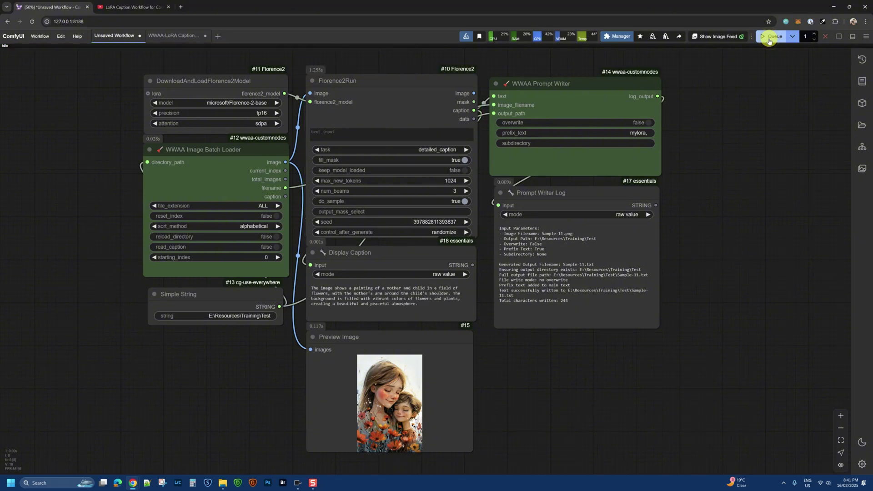
pyautogui.click(769, 39)
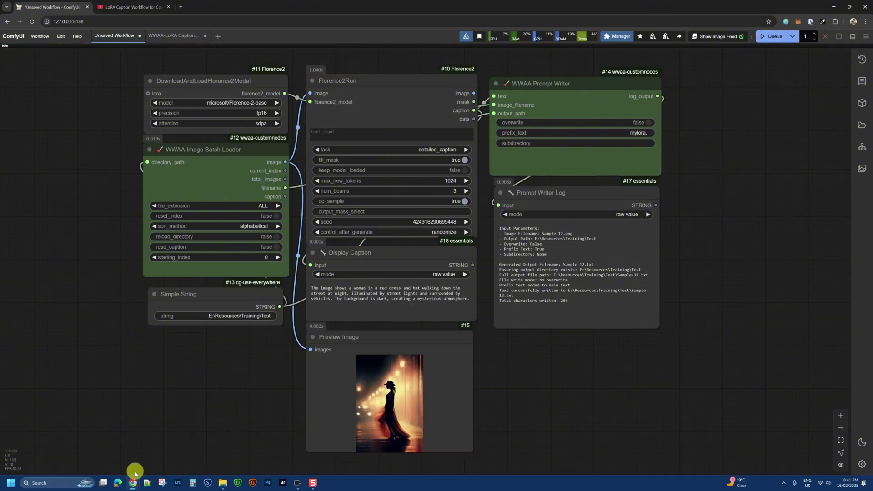
# Check the new caption .txt files in the Test folder, then bring ComfyUI back to the front
pyautogui.click(224, 483)
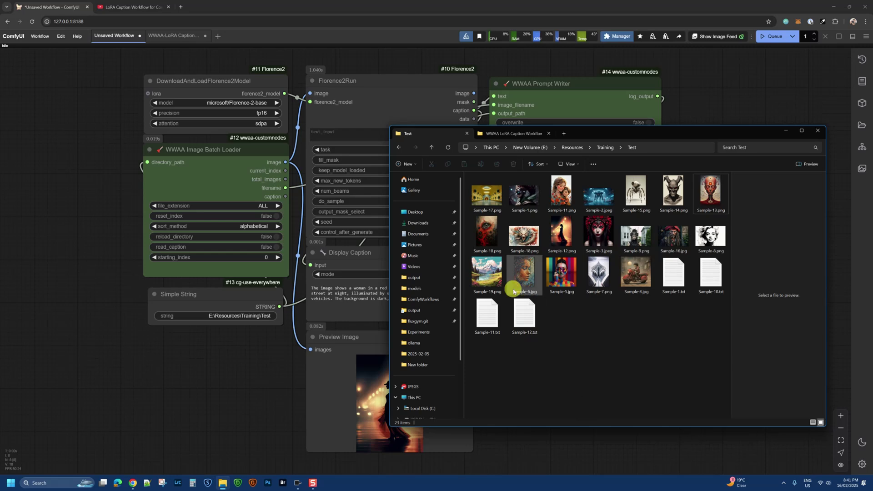
pyautogui.click(580, 440)
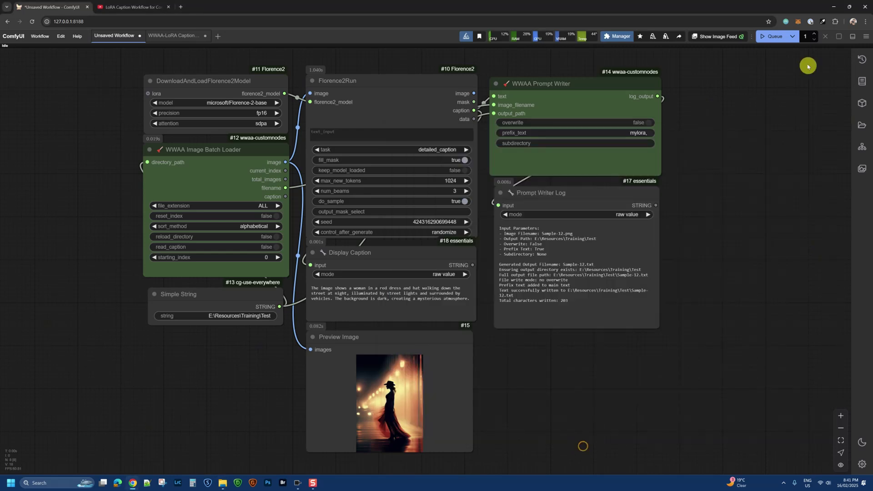
pyautogui.click(775, 40)
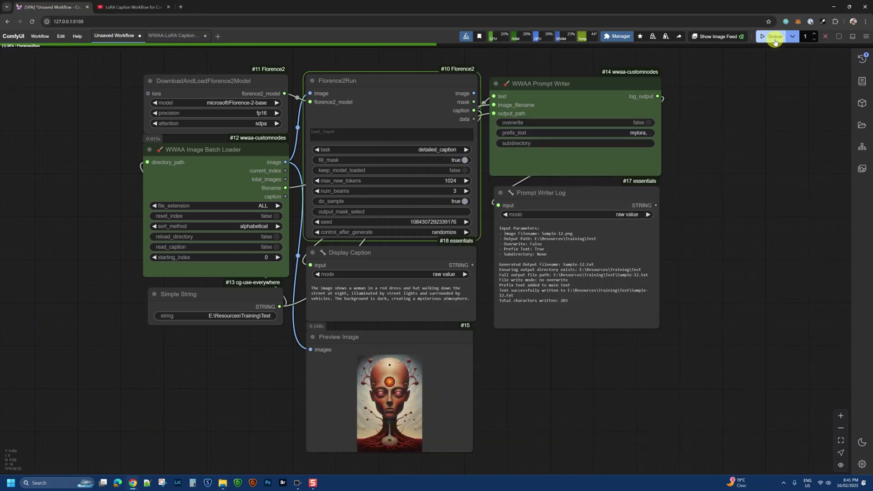
# Queue two more runs, then attach an essentials Display Any node to the loader's total_images output
pyautogui.click(776, 40)
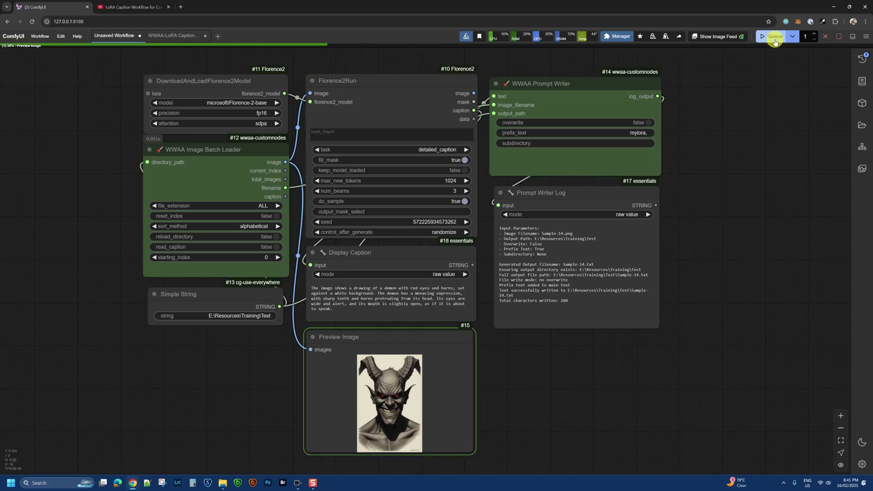
pyautogui.click(775, 40)
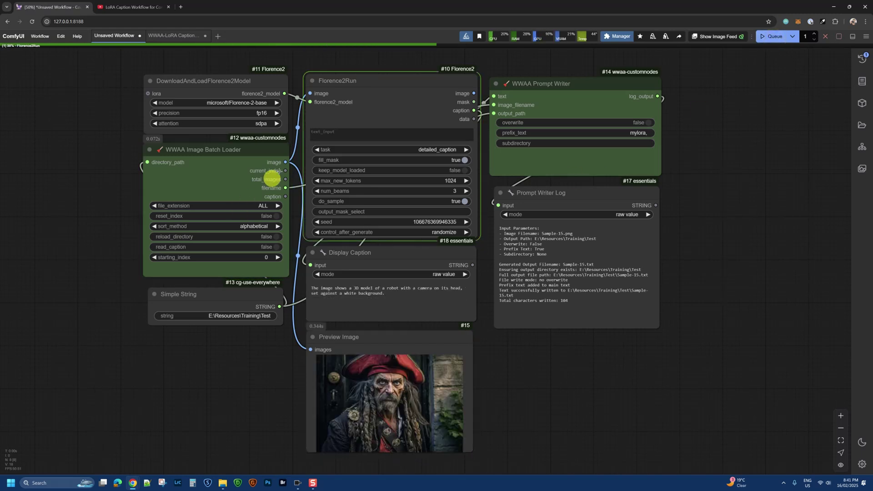
pyautogui.moveTo(286, 179); pyautogui.dragTo(165, 355)
pyautogui.click(169, 361)
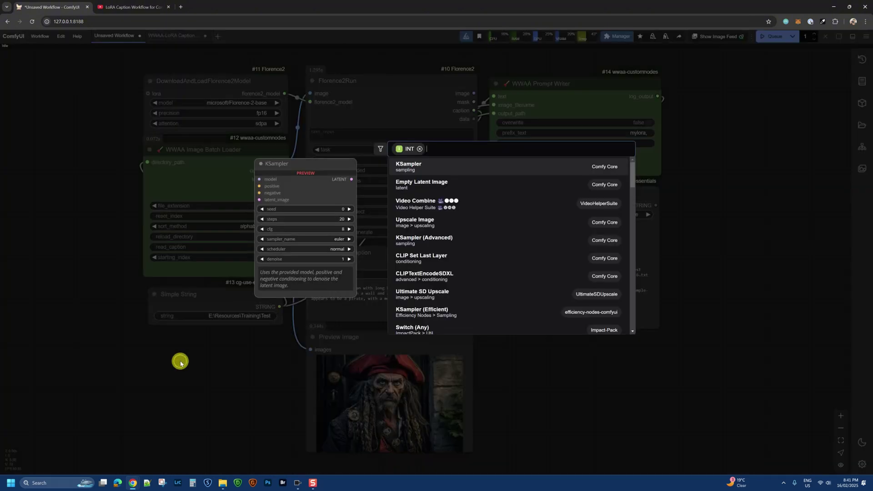
pyautogui.write('Dis')
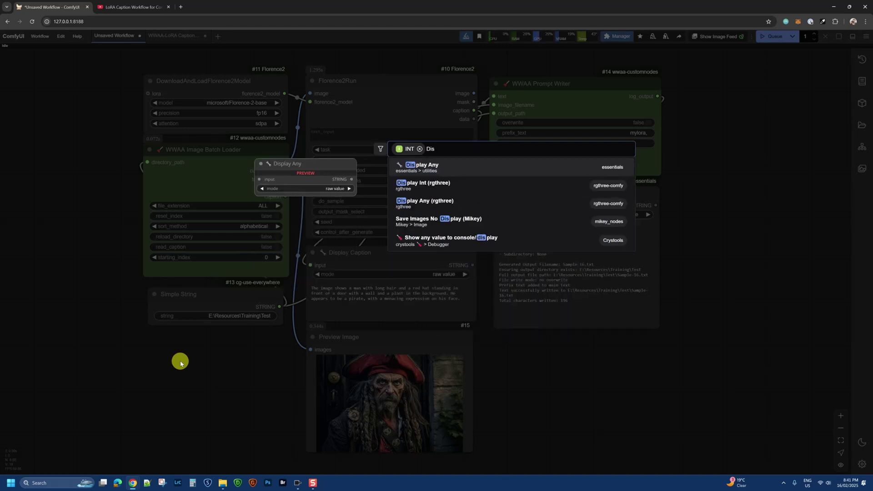
pyautogui.click(422, 168)
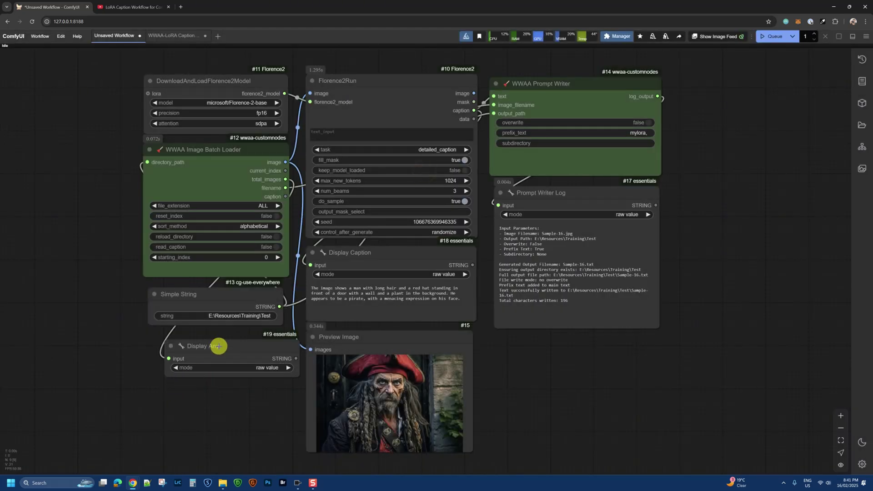
pyautogui.click(204, 346)
pyautogui.moveTo(203, 346); pyautogui.dragTo(200, 342)
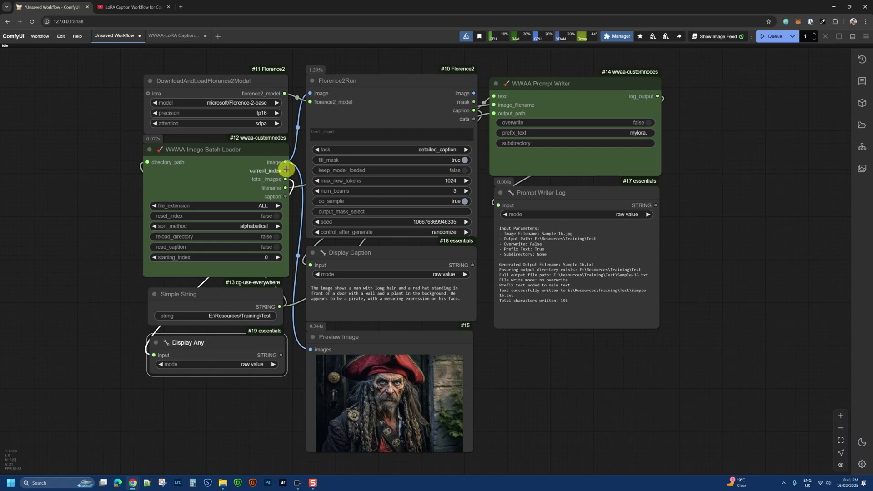
# Pull a connection from current_index and search 'disp' for a second Display Any node
pyautogui.moveTo(288, 171); pyautogui.dragTo(157, 390)
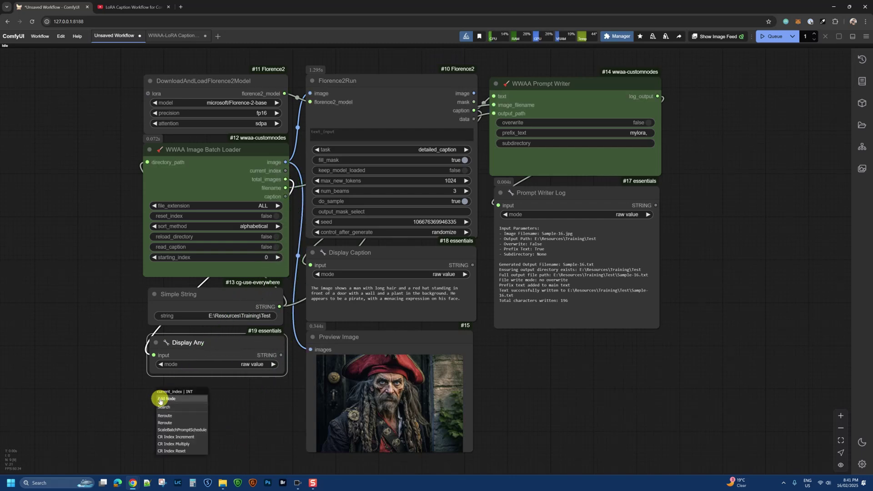
pyautogui.click(171, 406)
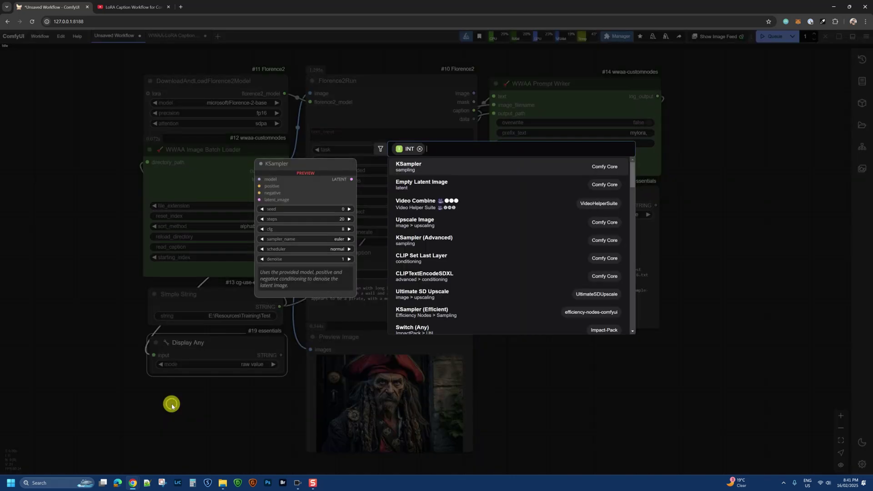
pyautogui.write('disp')
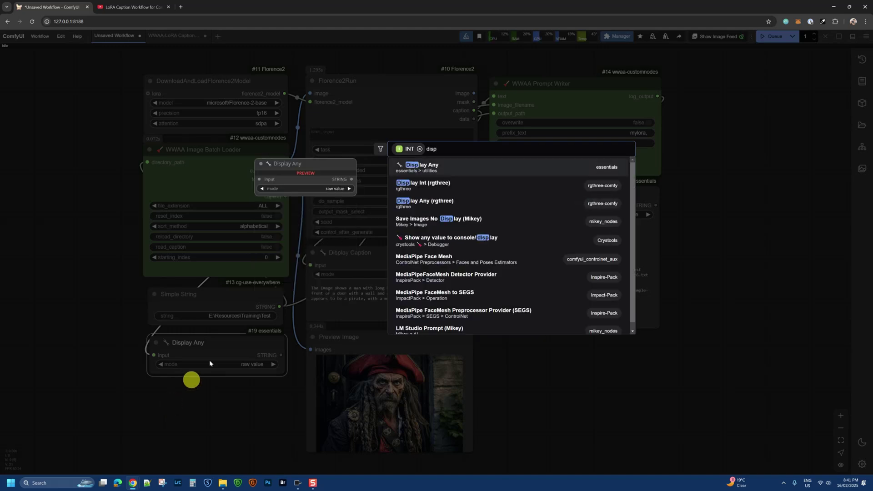
# Add the current_index Display Any below the first, then queue the remaining captioning runs
pyautogui.click(457, 167)
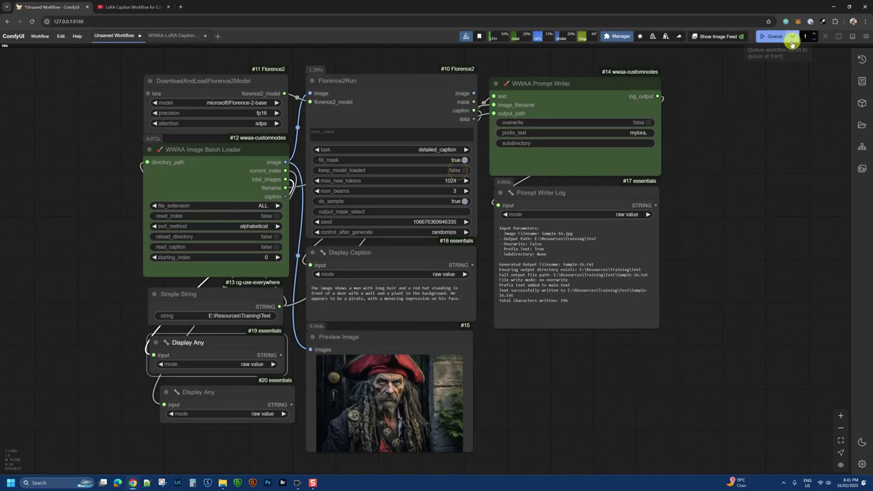
pyautogui.click(772, 38)
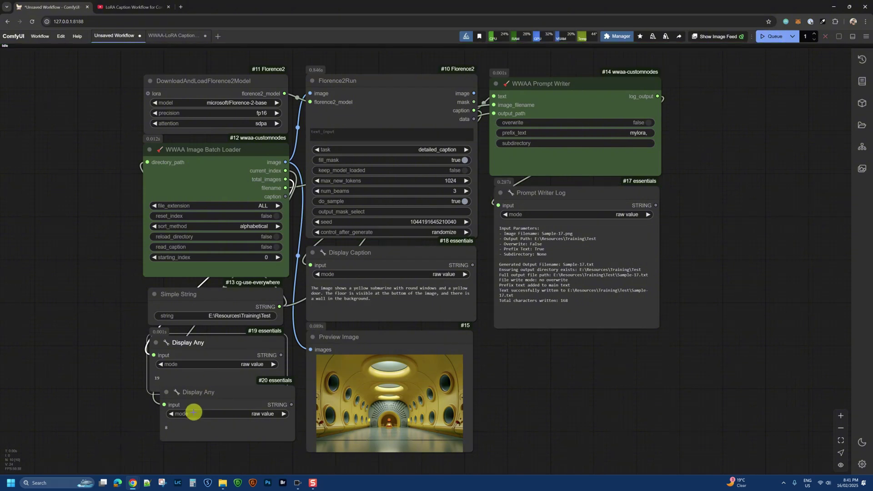
pyautogui.moveTo(210, 393); pyautogui.dragTo(200, 412)
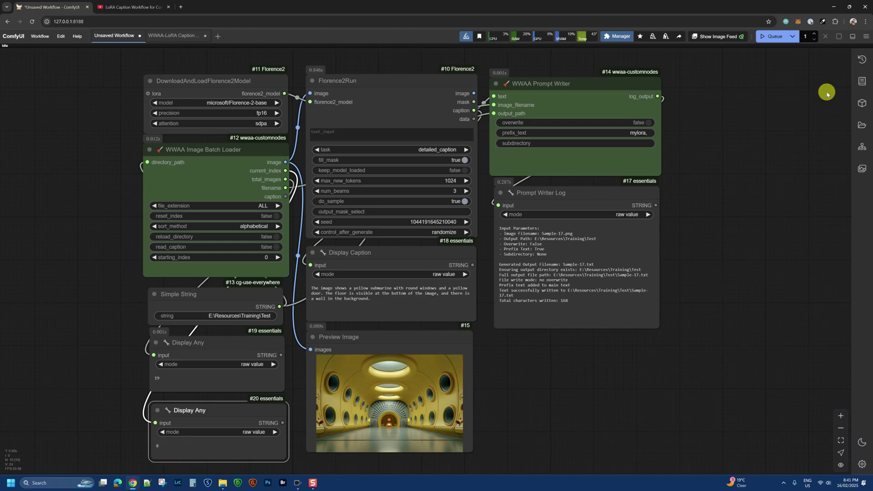
pyautogui.click(766, 38)
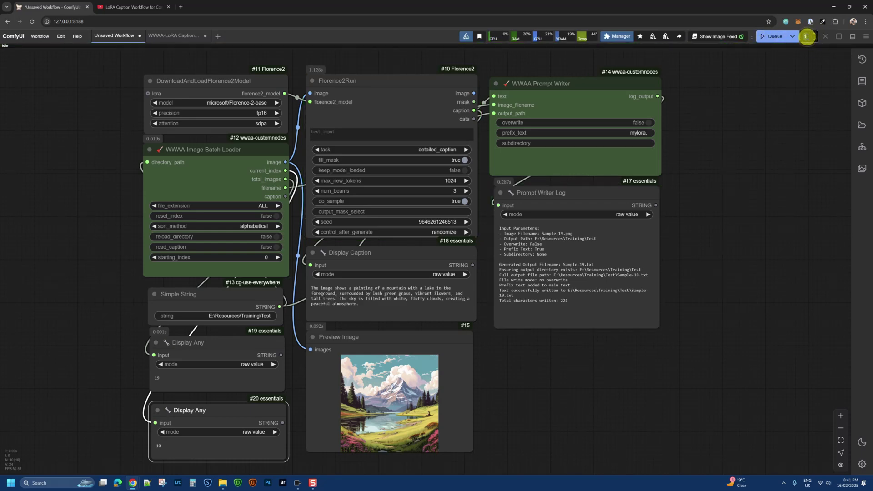
pyautogui.click(767, 38)
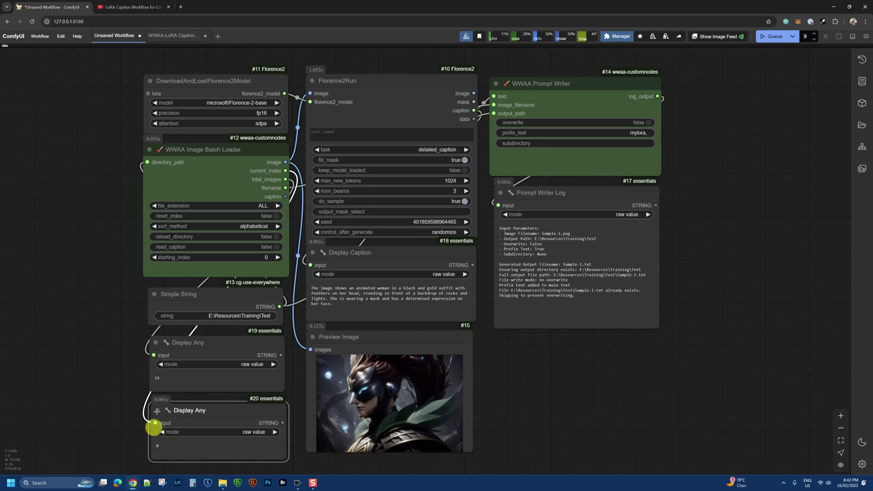
# Preview the Sample-11.txt and Sample-3.txt captions with their mylora, prefix, then select all 38 files
pyautogui.moveTo(587, 411); pyautogui.dragTo(588, 404)
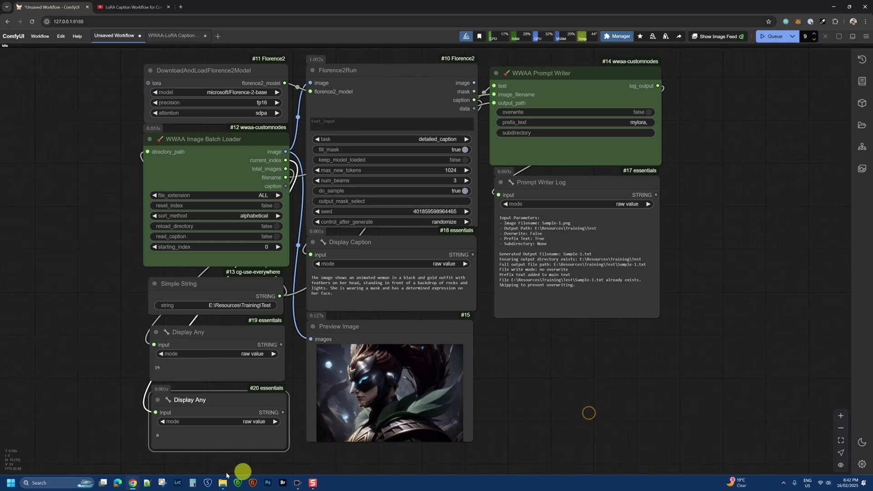
pyautogui.click(223, 482)
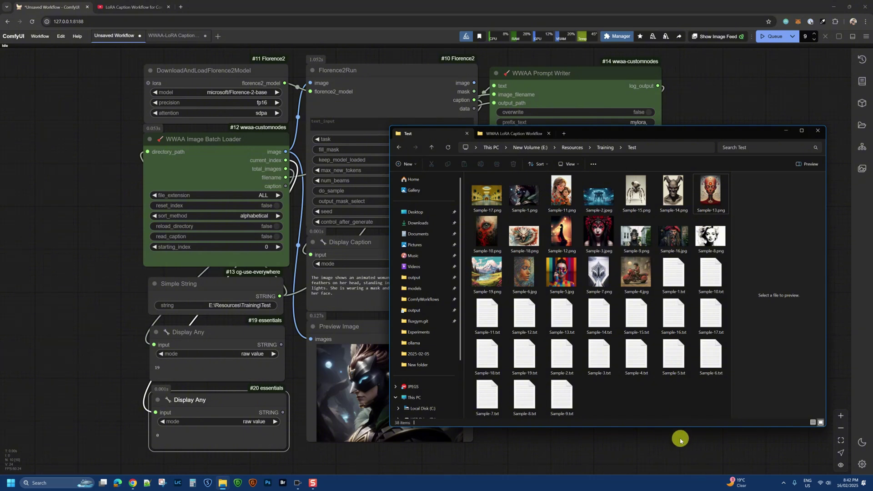
pyautogui.moveTo(674, 428); pyautogui.dragTo(672, 444)
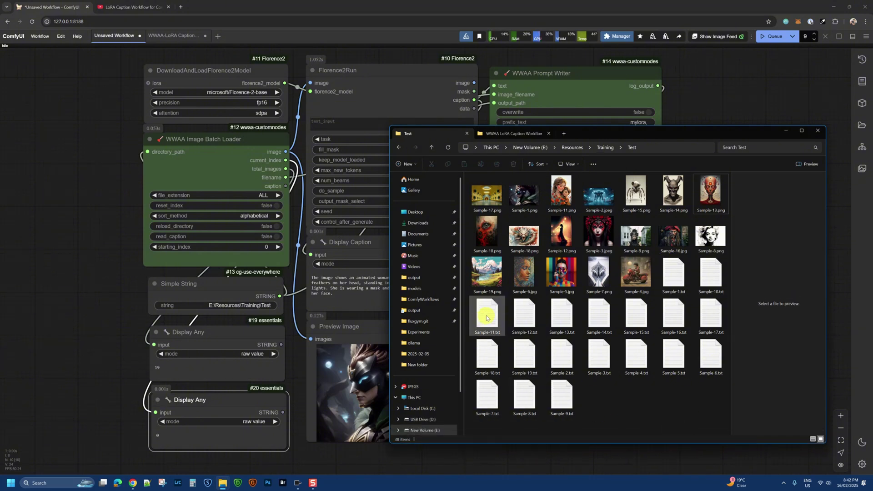
pyautogui.click(487, 318)
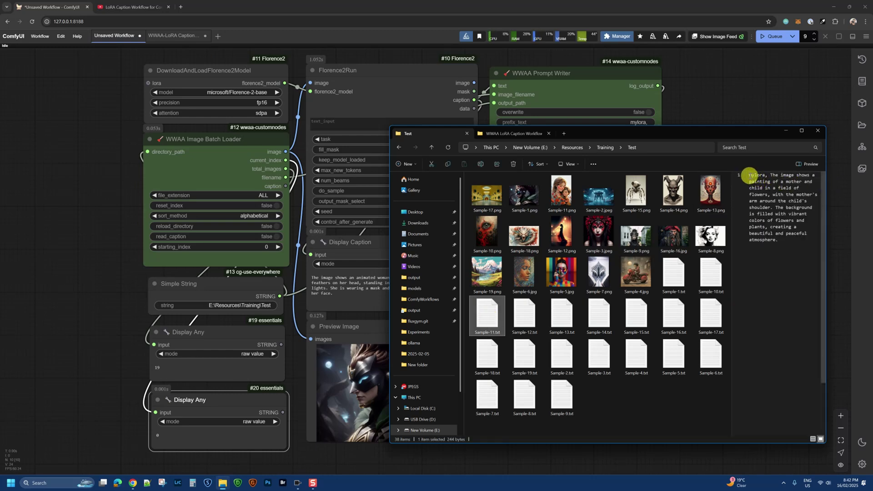
pyautogui.moveTo(749, 175); pyautogui.dragTo(766, 175)
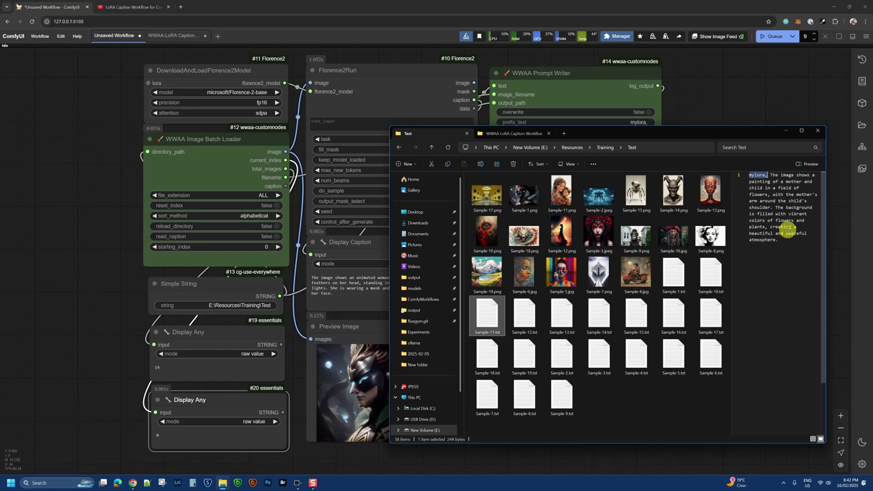
pyautogui.click(594, 363)
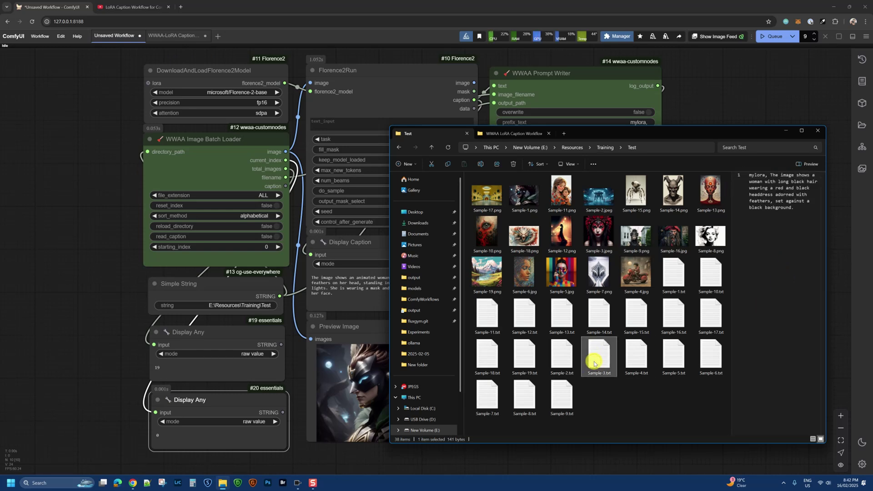
pyautogui.click(655, 411)
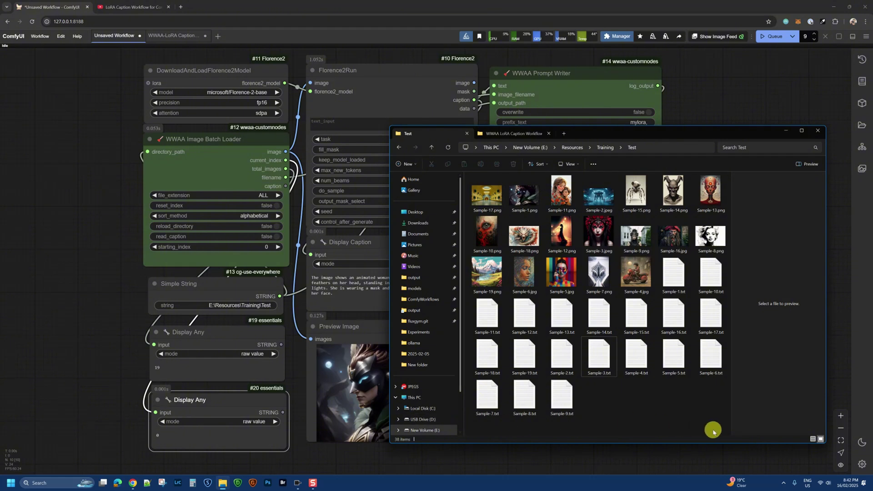
pyautogui.moveTo(723, 429); pyautogui.dragTo(482, 140)
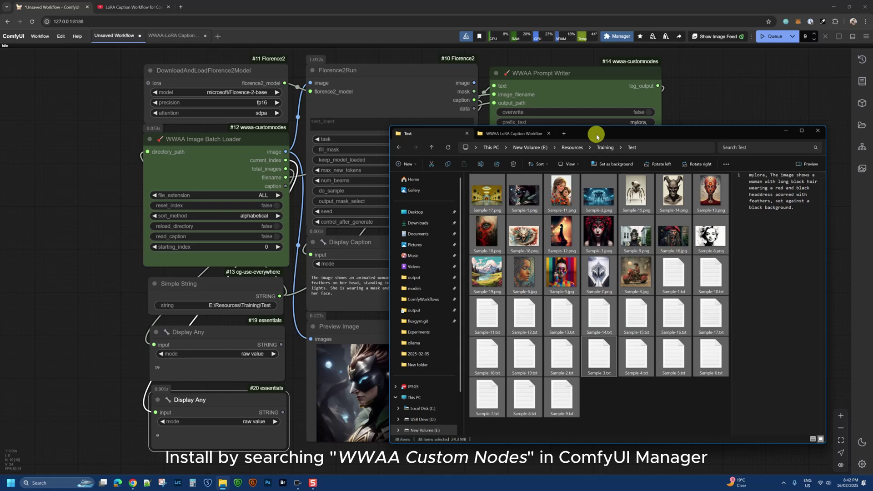
# Bring the ComfyUI captioning graph back in front and nudge it slightly right
pyautogui.click(725, 75)
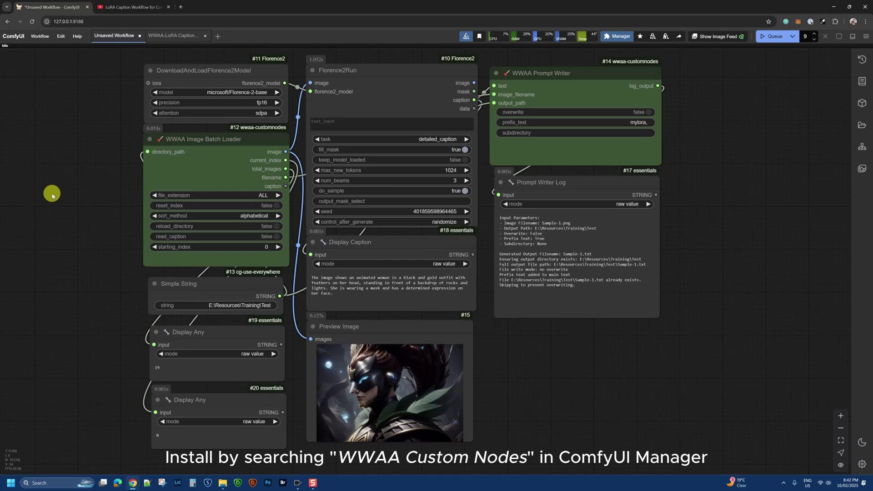
pyautogui.moveTo(52, 194); pyautogui.dragTo(63, 194)
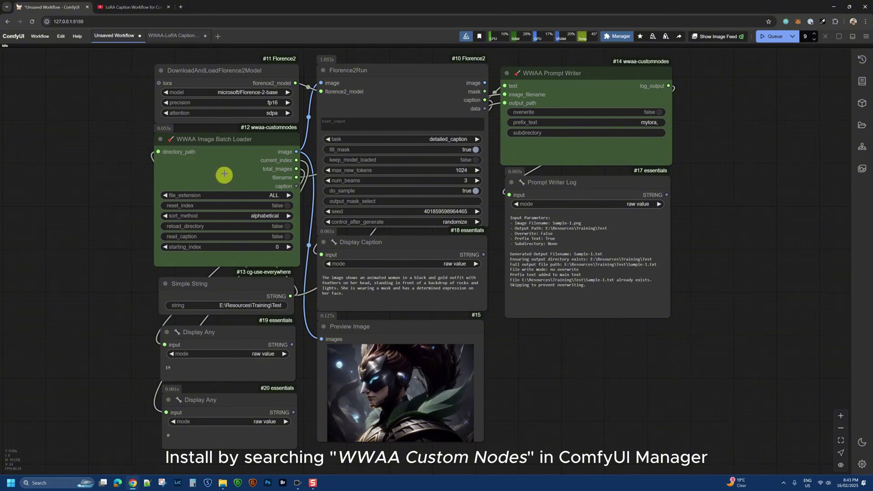